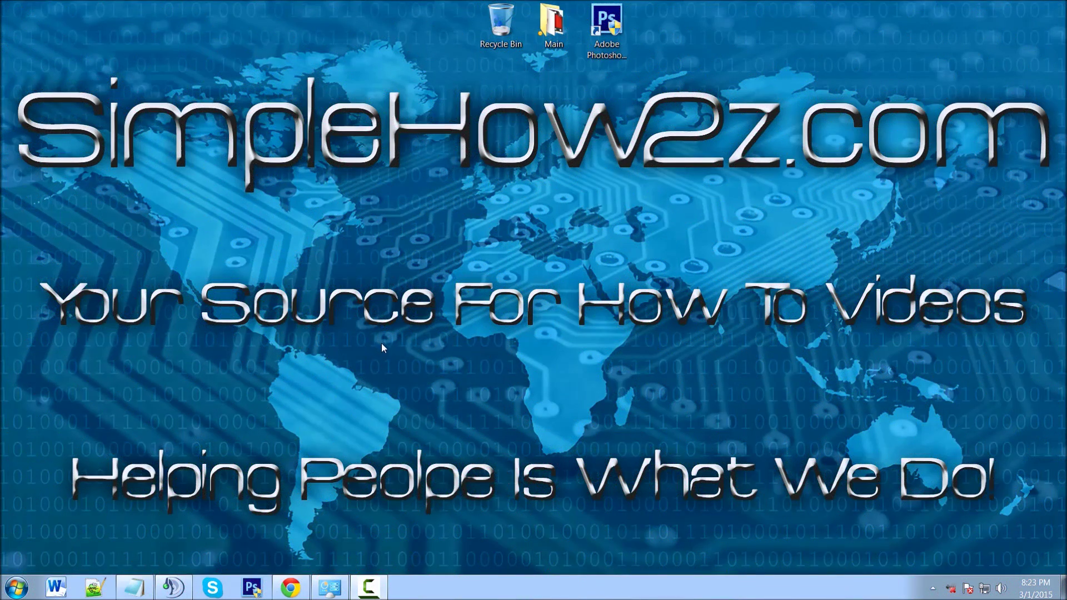
Restore the Programs and Features window from the taskbar to list installed programs
left_click(334, 589)
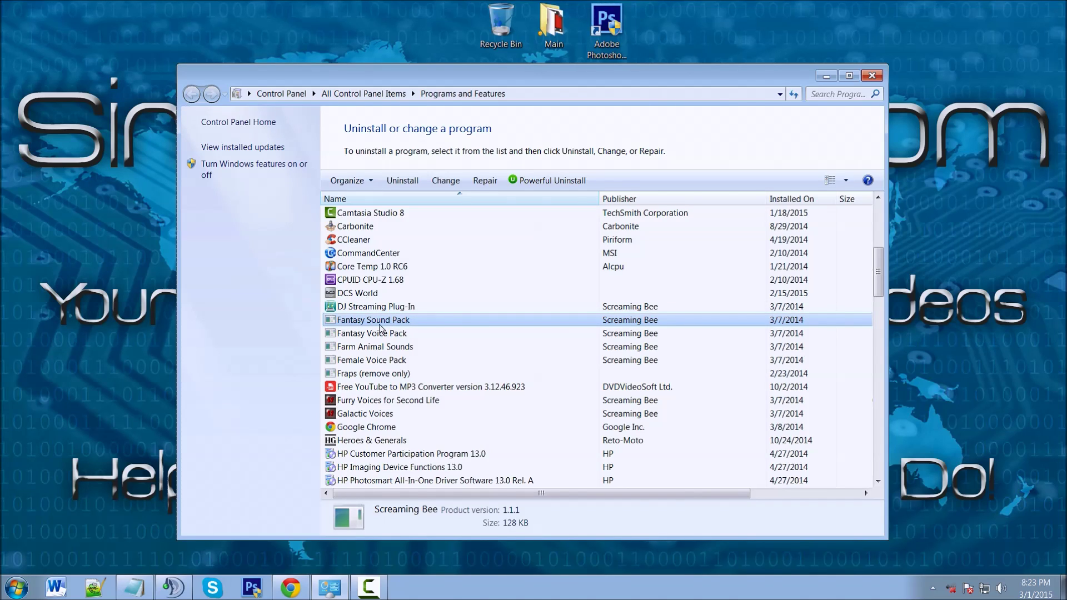
right_click(420, 326)
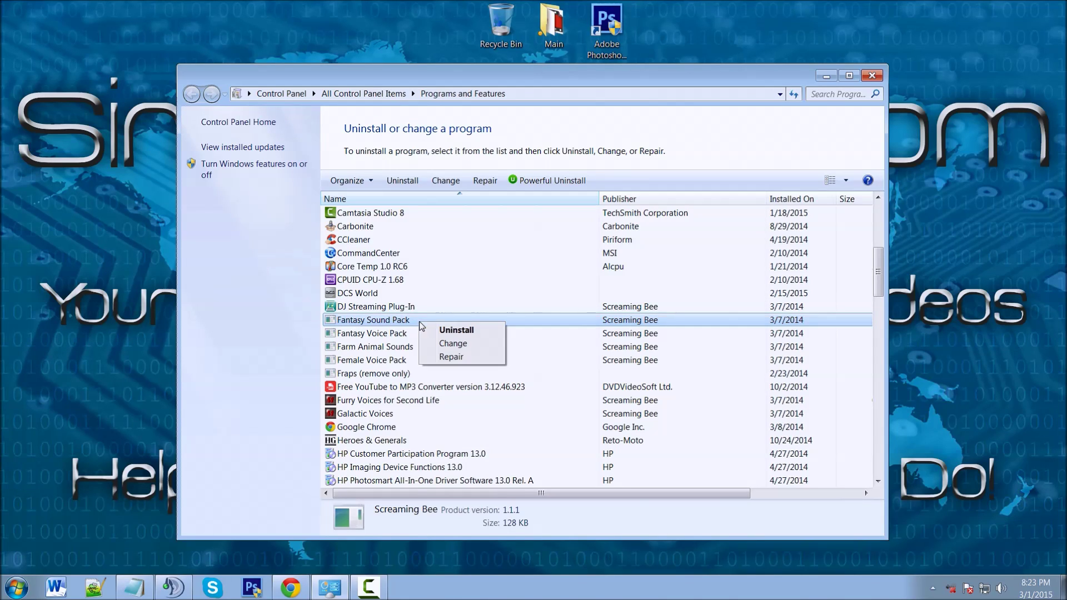
left_click(454, 333)
left_click(606, 291)
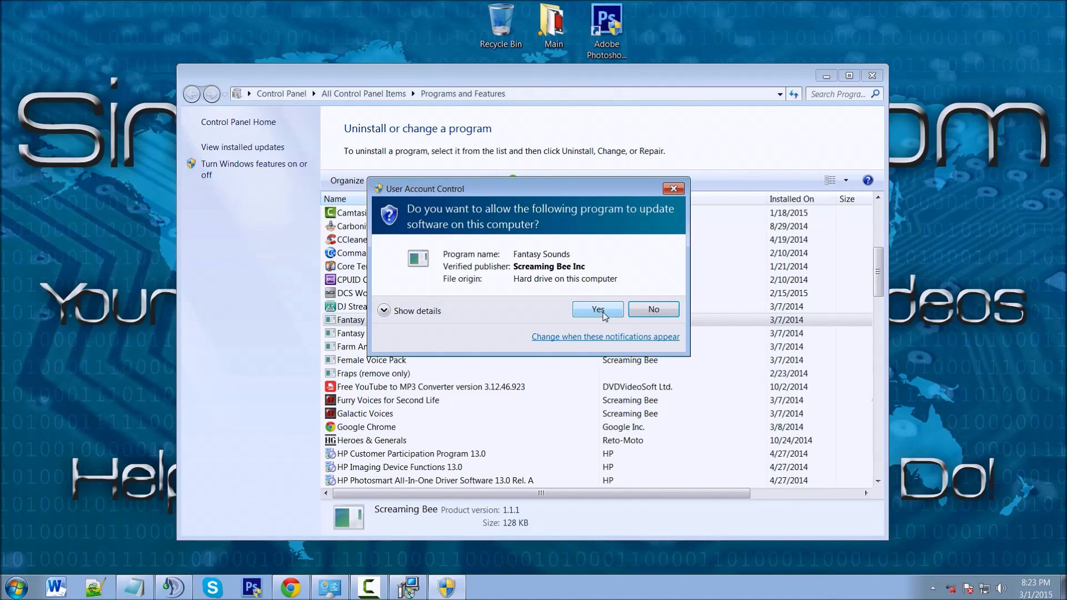
left_click(604, 314)
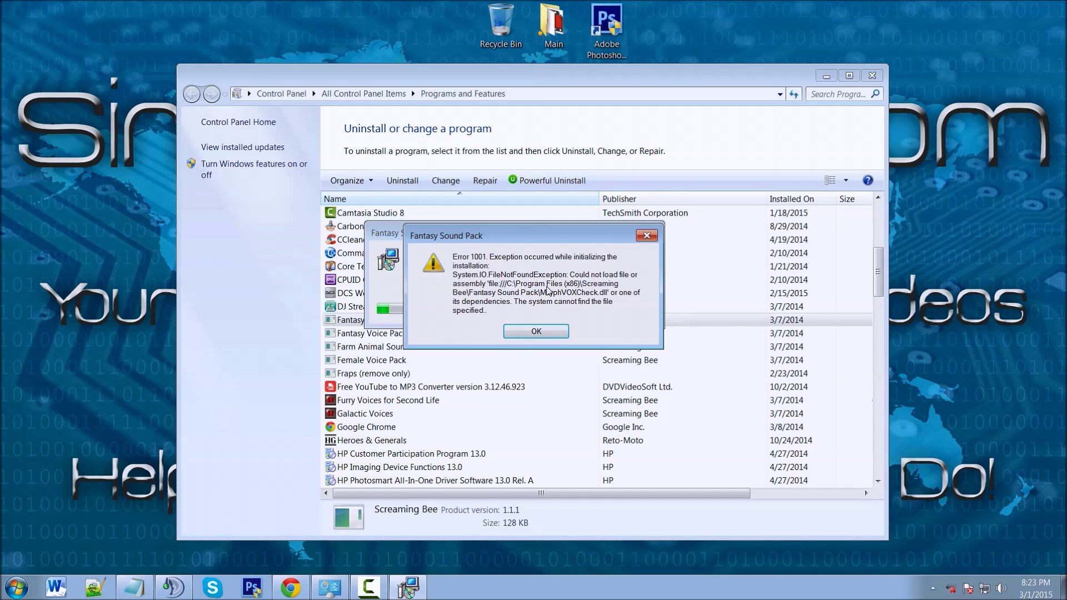
left_click(515, 330)
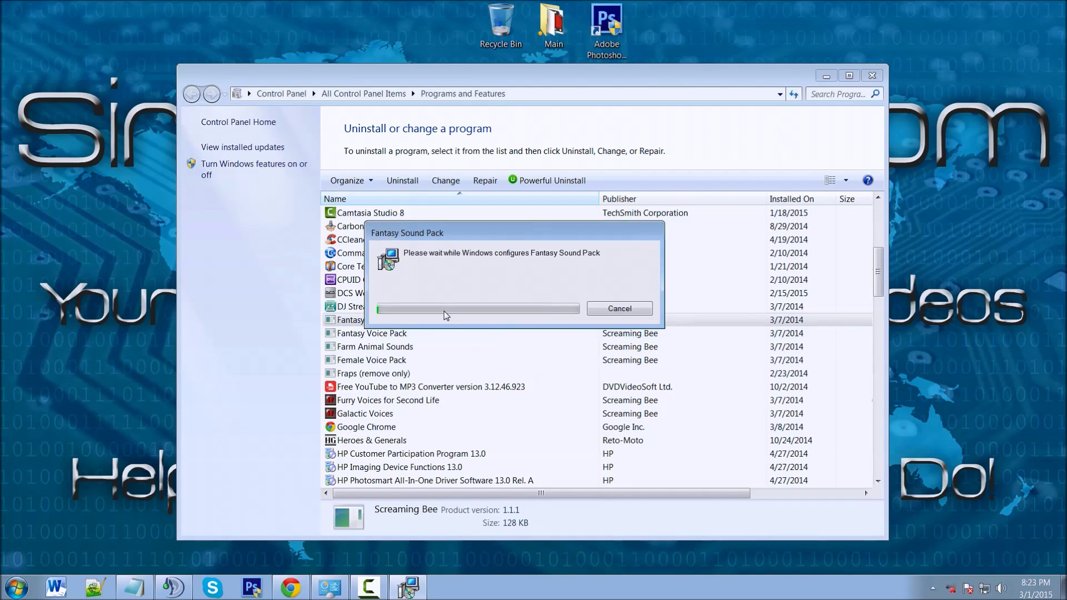
Save Microsoft Support's Fix it uninstall troubleshooter to the Desktop, then minimize Chrome
left_click(290, 587)
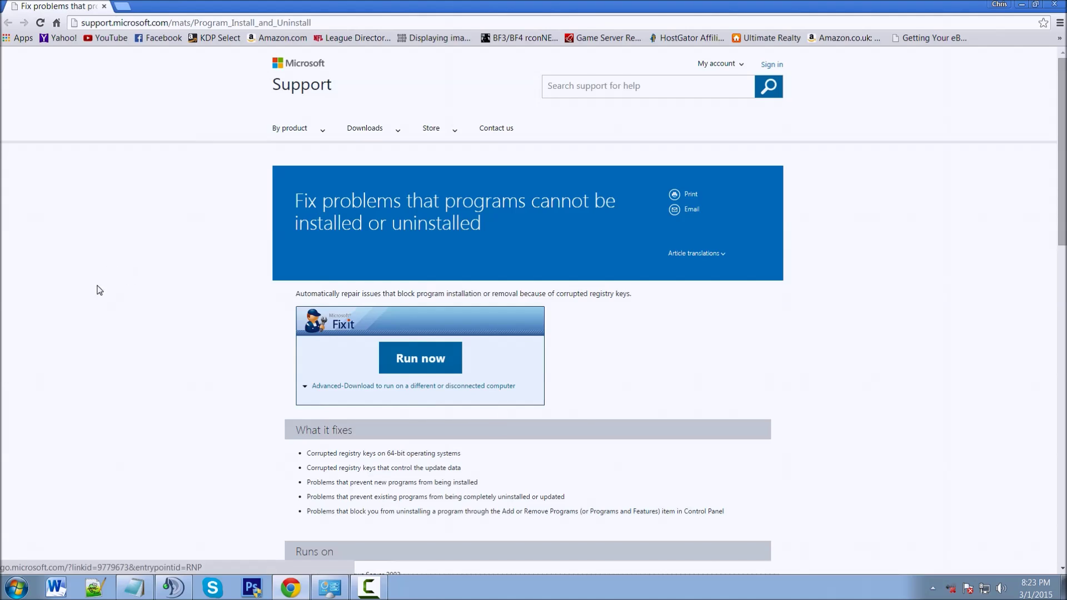
left_click(423, 363)
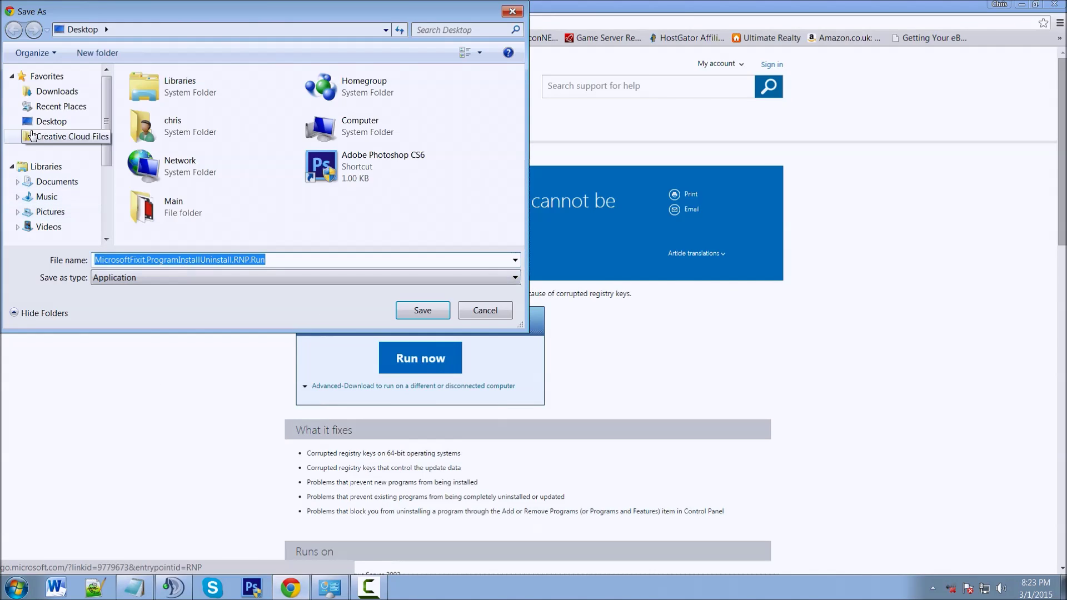
left_click(423, 310)
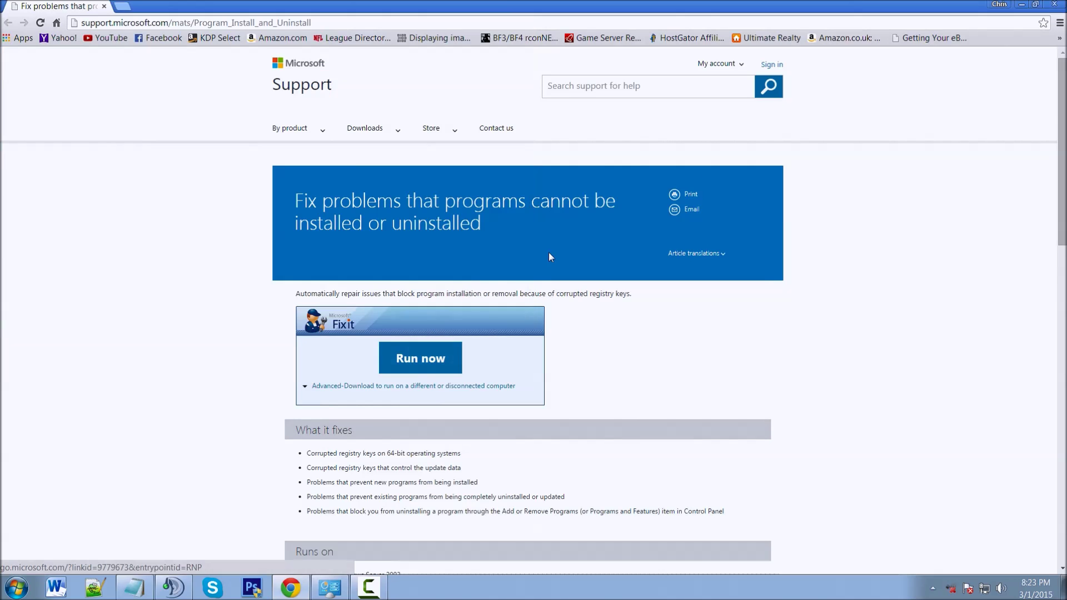
left_click(1022, 5)
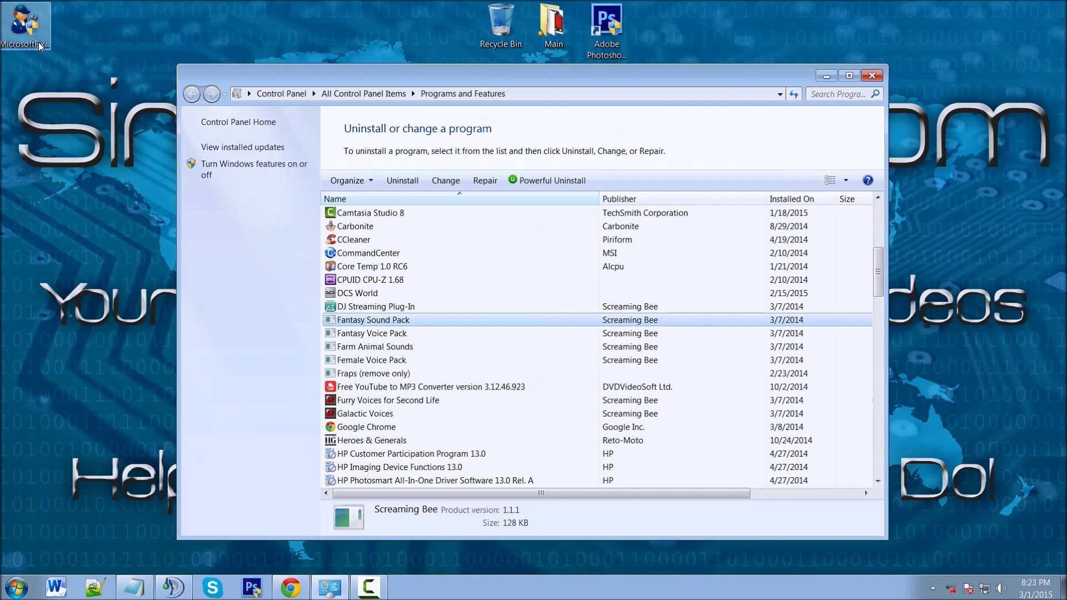
Move the downloaded MicrosoftFixit file to the centre of the desktop
left_click(826, 76)
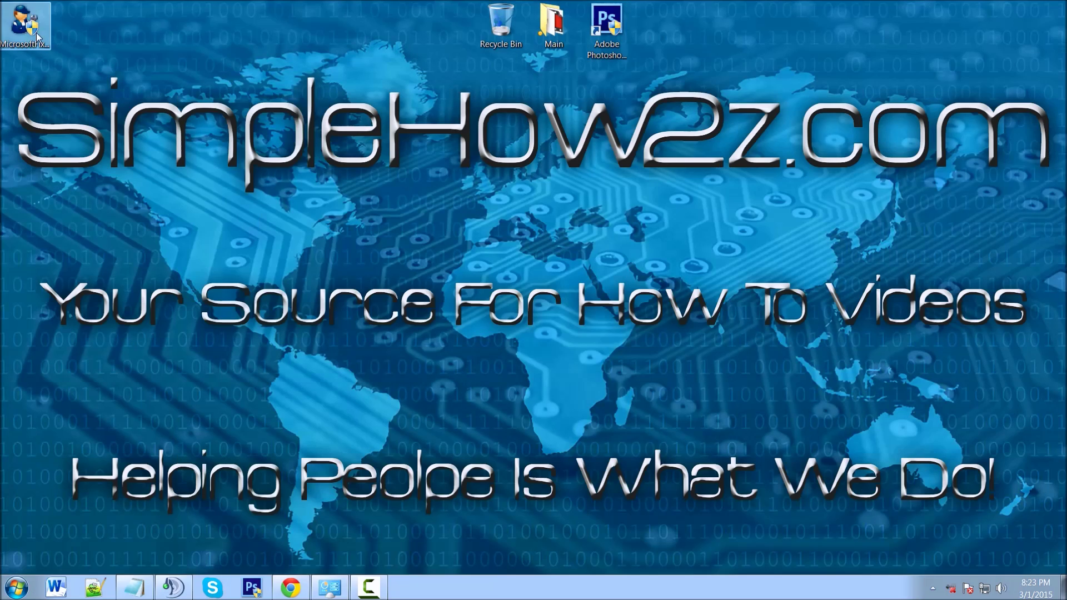
mouse_move(40, 36)
left_mouse_down()
mouse_move(536, 324)
mouse_move(522, 256)
left_mouse_up()
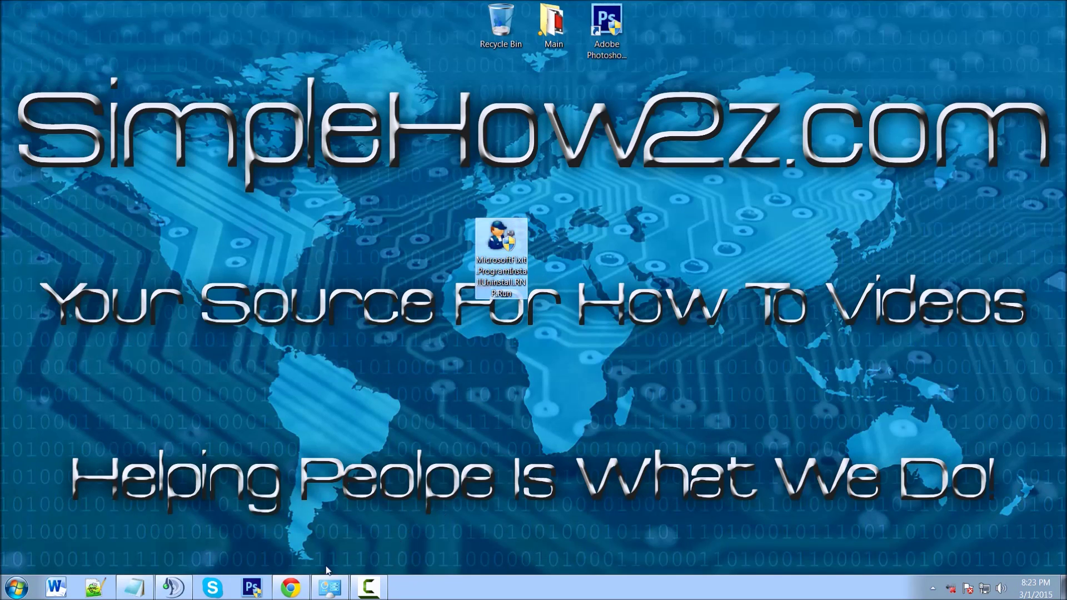
left_click(330, 588)
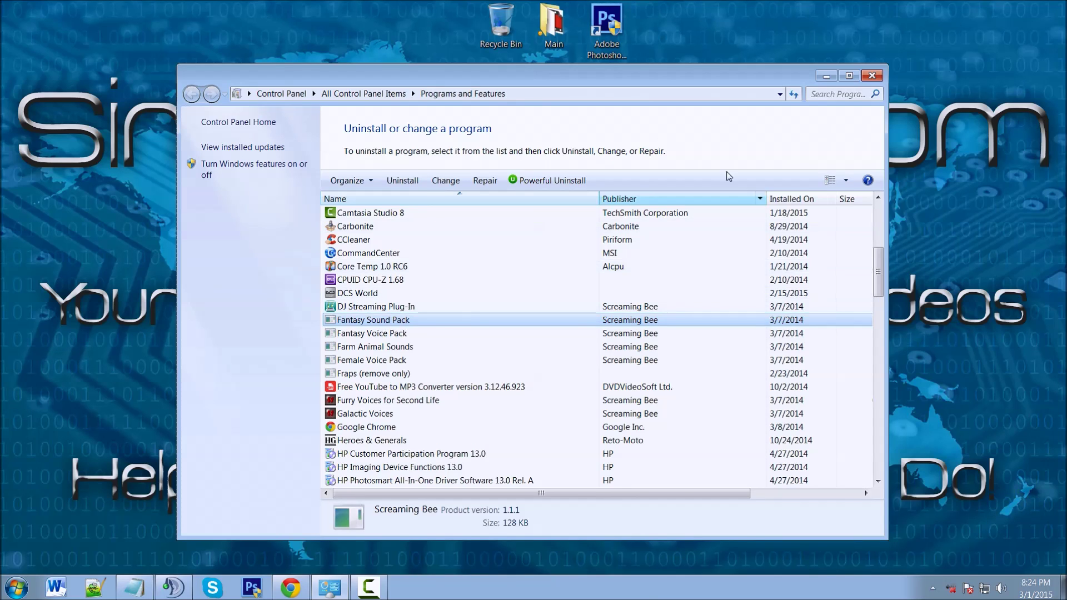
left_click(826, 75)
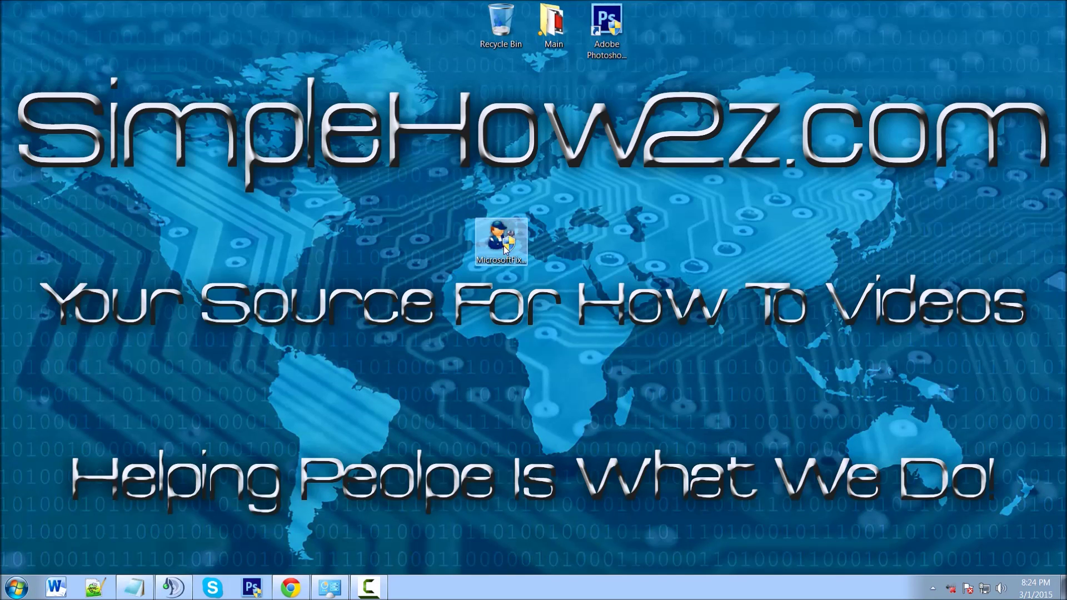
left_click_drag(504, 245, 534, 239)
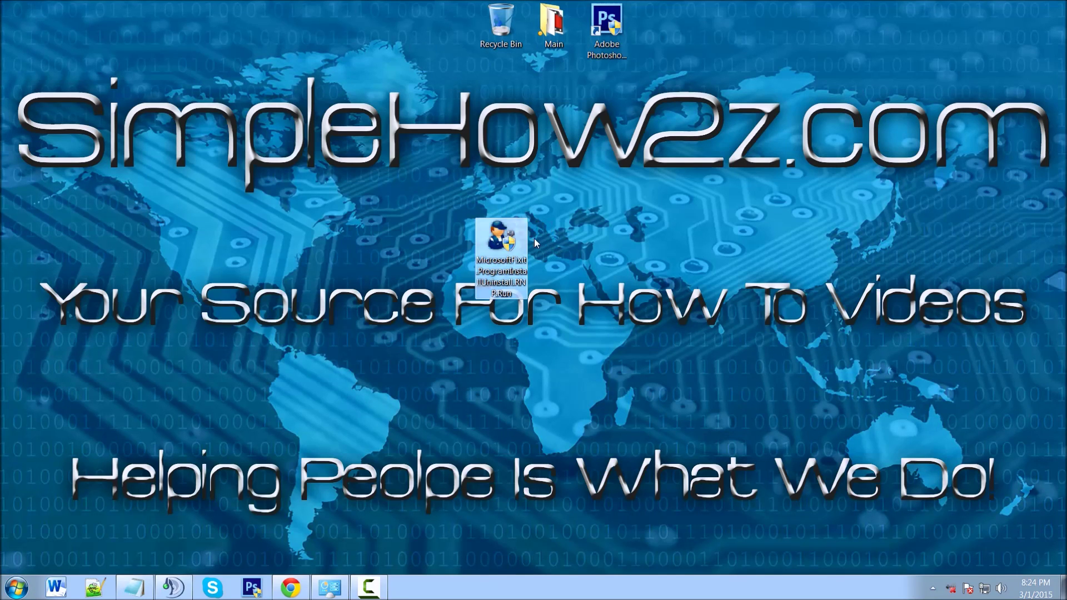
Launch Microsoft Fix it, allow it through UAC, and accept the license terms
double_click(498, 243)
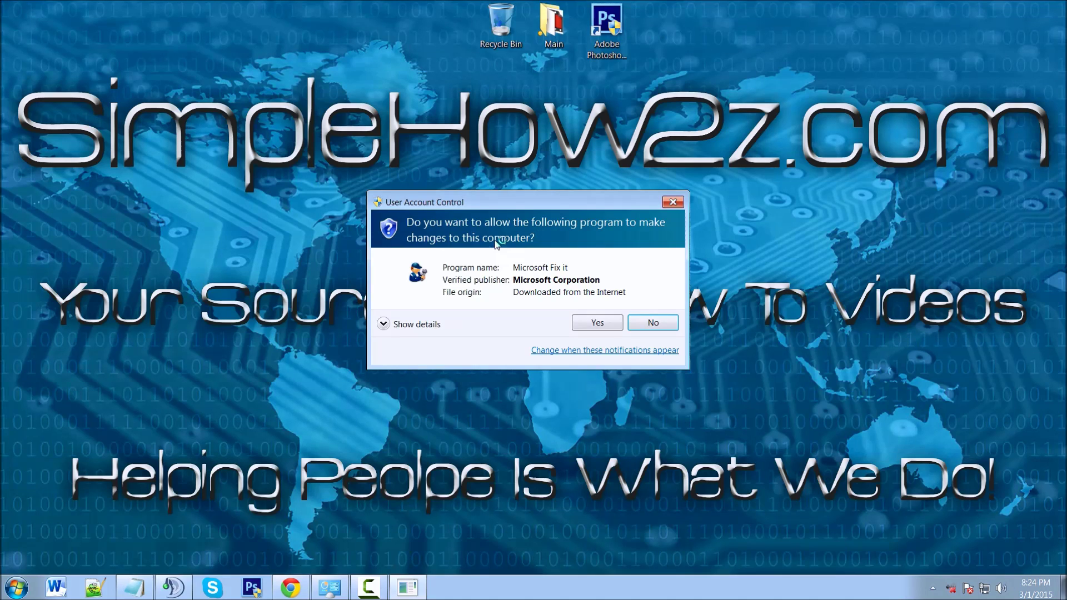
left_click(590, 324)
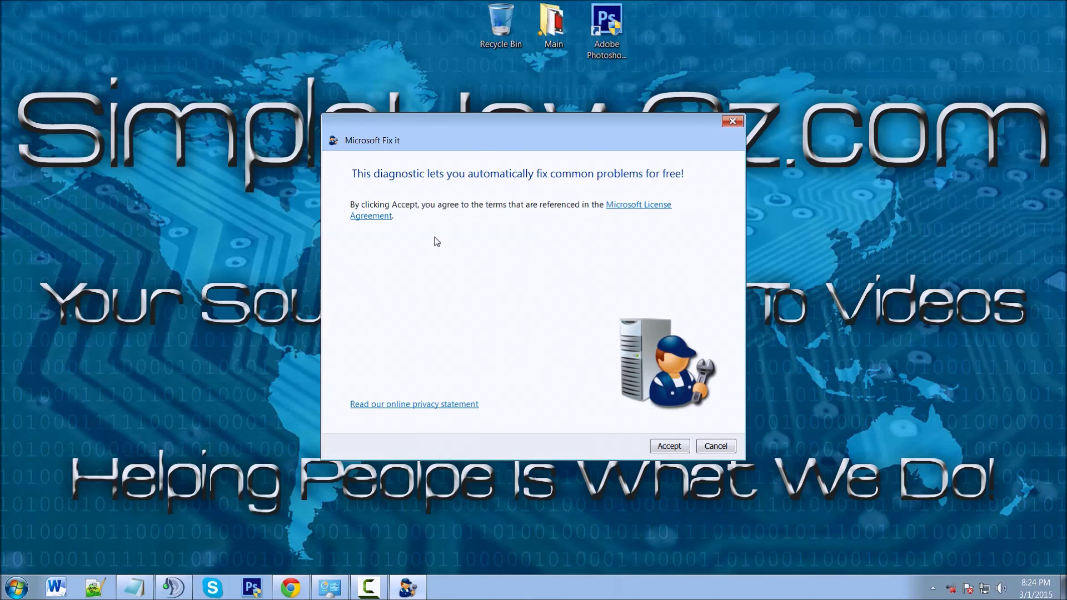
left_click(673, 445)
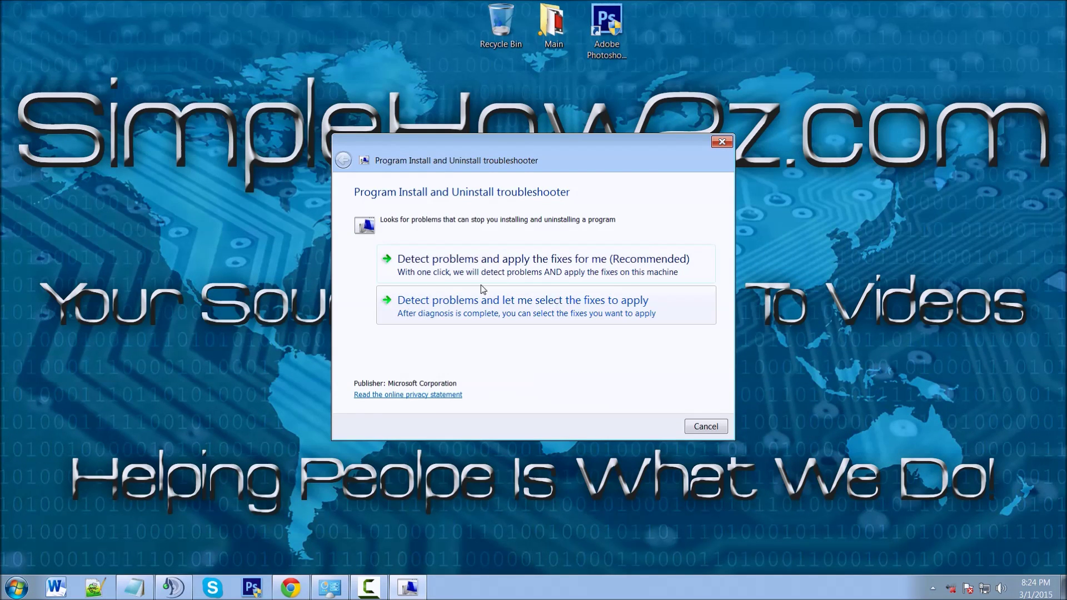
Choose to detect problems and report a problem with uninstalling a program
left_click(448, 308)
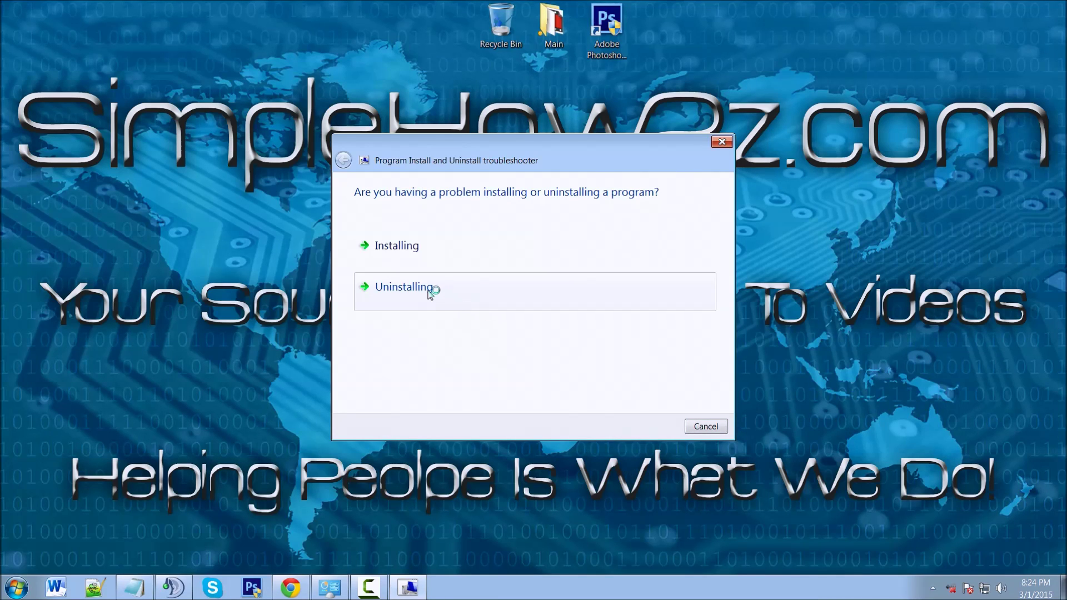
left_click(492, 305)
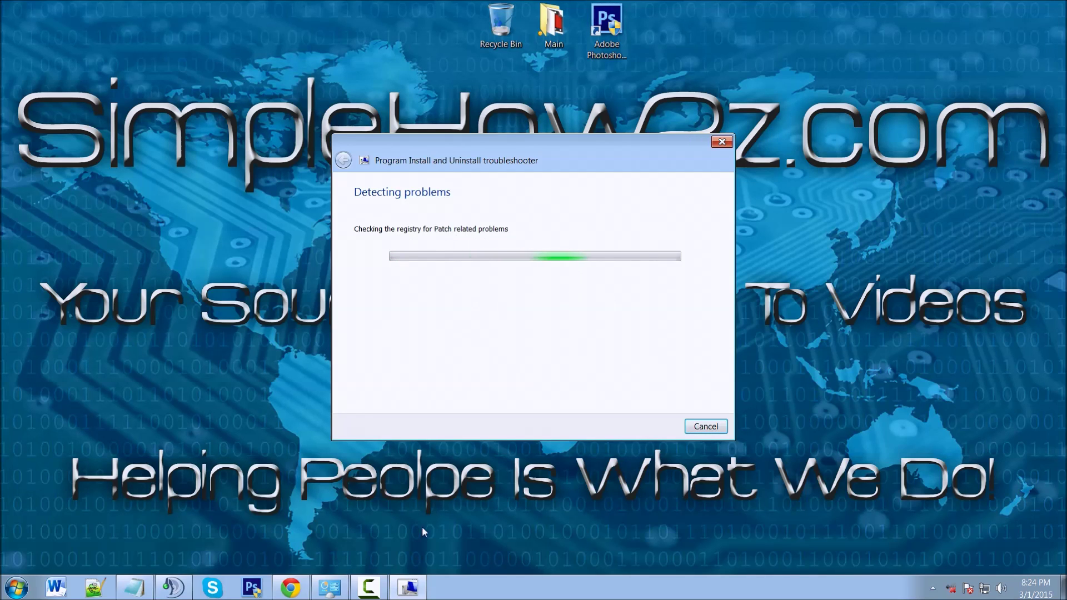
left_click(330, 587)
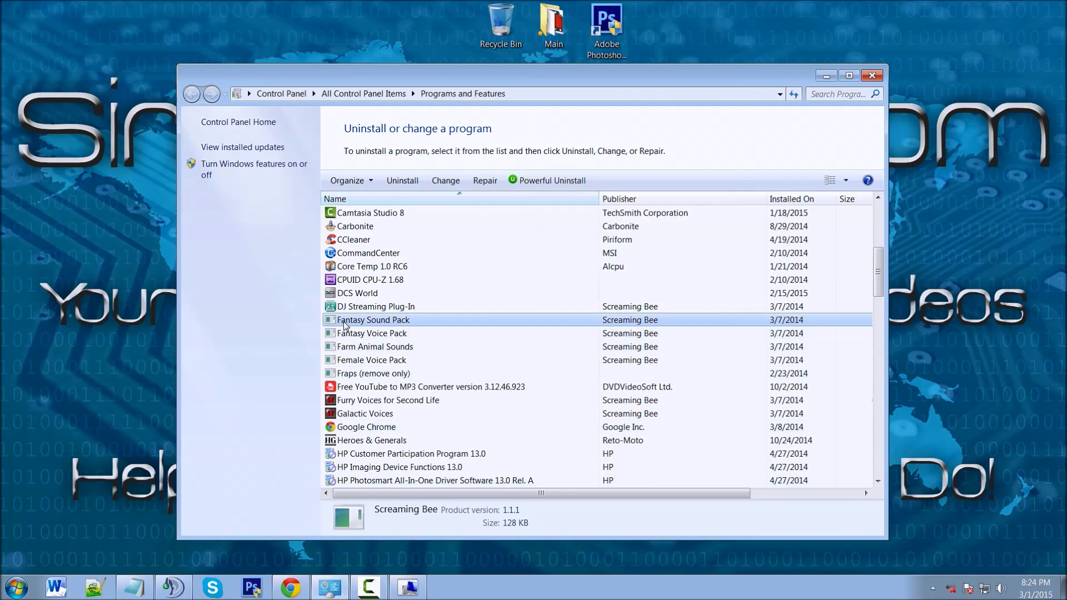
left_click(828, 75)
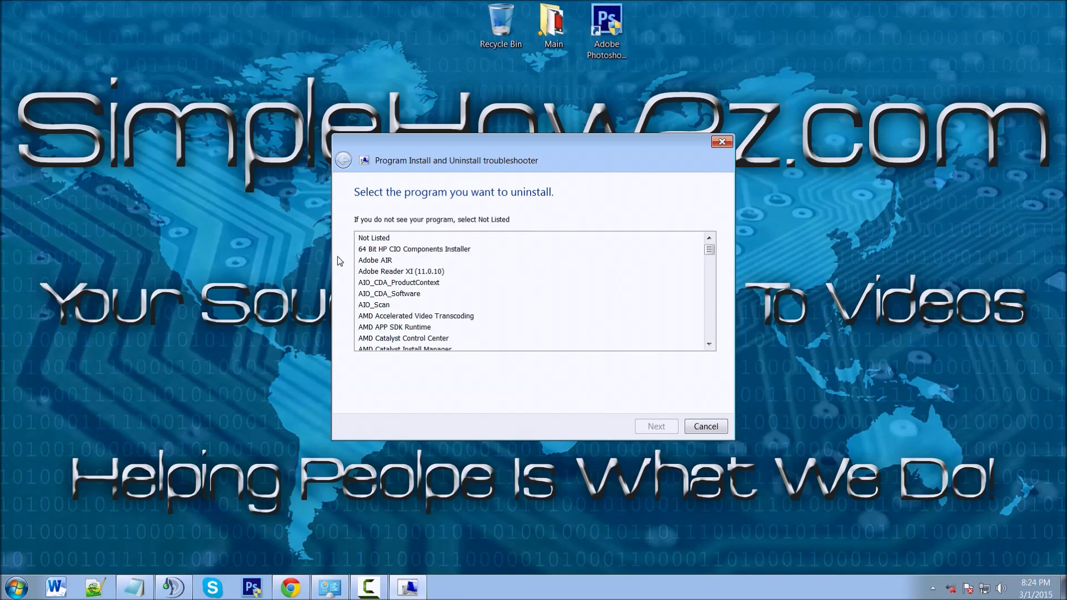
scroll(433, 292, "down", 1)
scroll(475, 287, "down", 2)
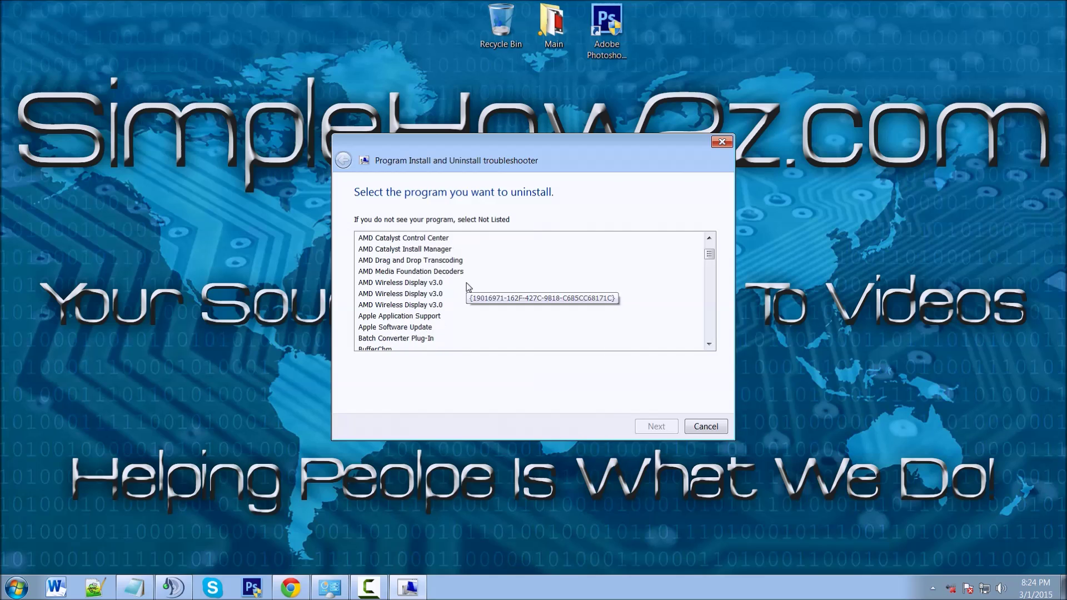
scroll(467, 289, "down", 4)
scroll(467, 289, "down", 3)
scroll(465, 290, "down", 2)
scroll(463, 292, "down", 4)
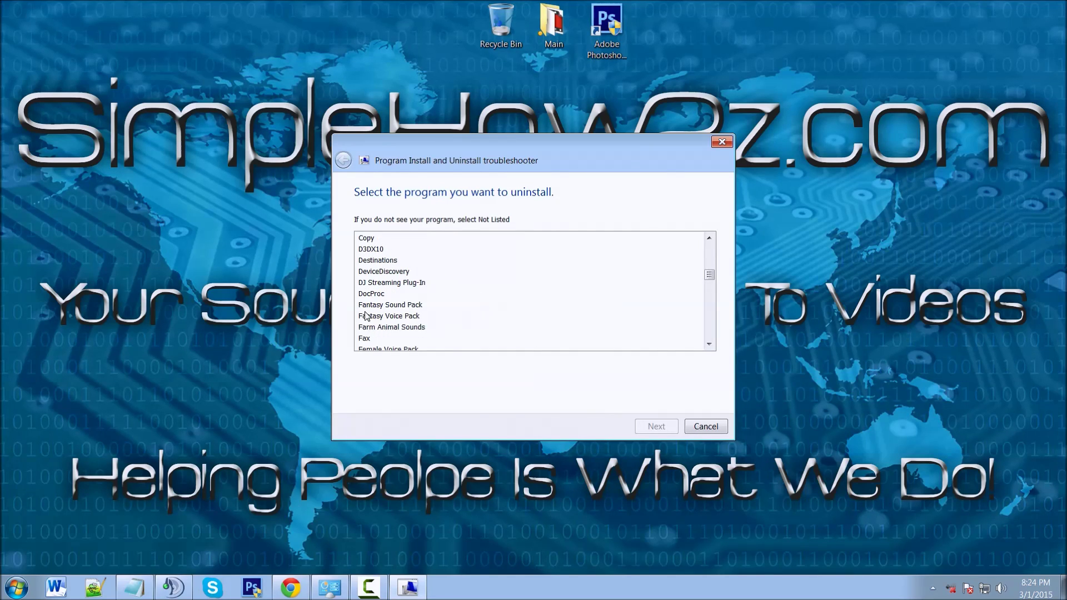
Select Fantasy Sound Pack and agree to try uninstalling it
left_click(390, 307)
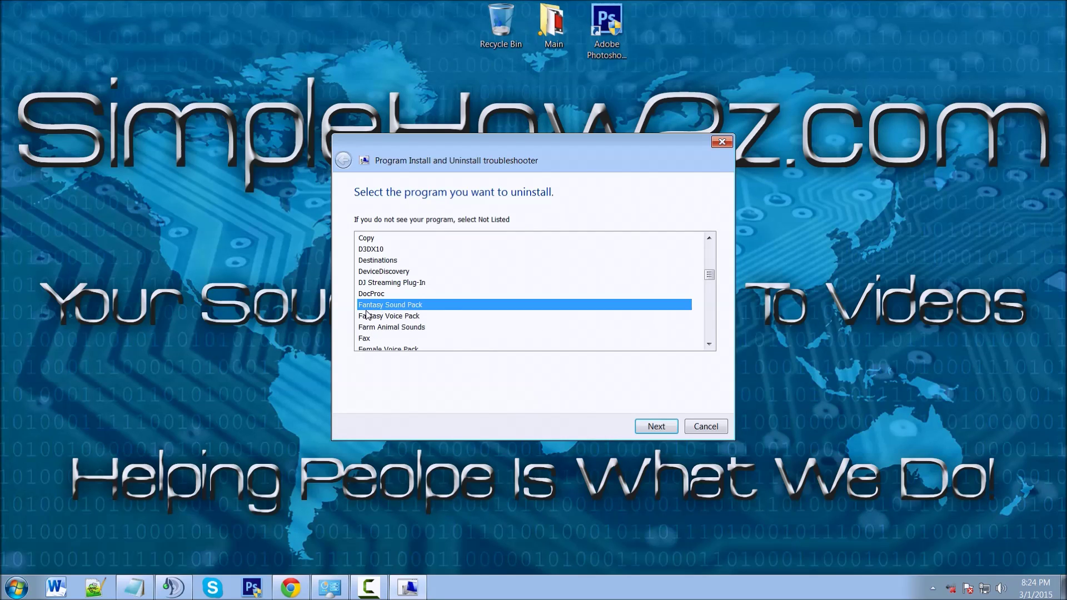
left_click(657, 427)
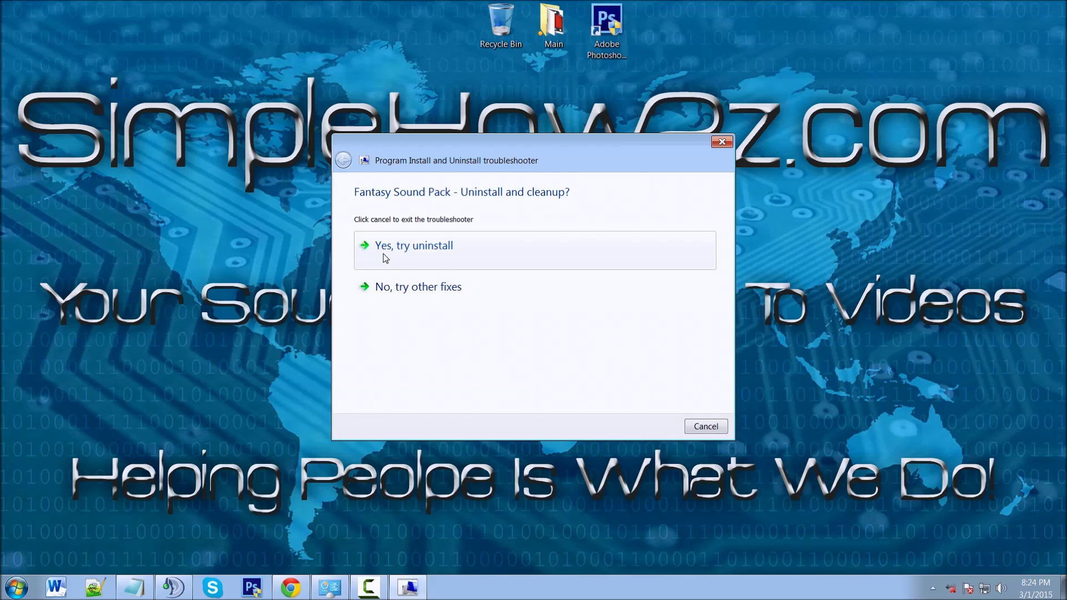
left_click(472, 253)
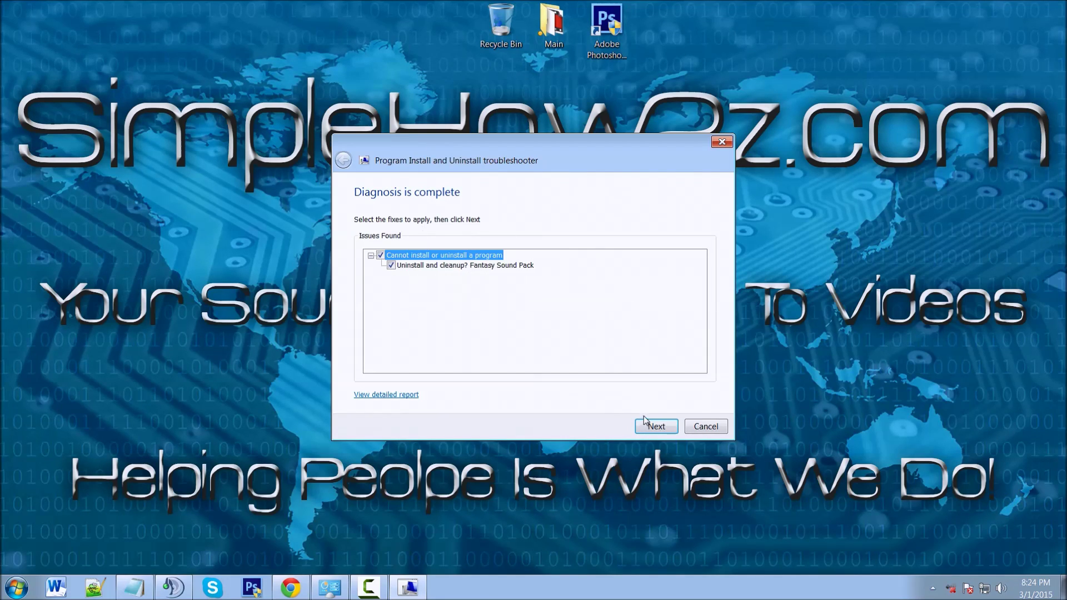
Apply the uninstall fix and answer 'I don't know if the problem has been fixed'
left_click(656, 427)
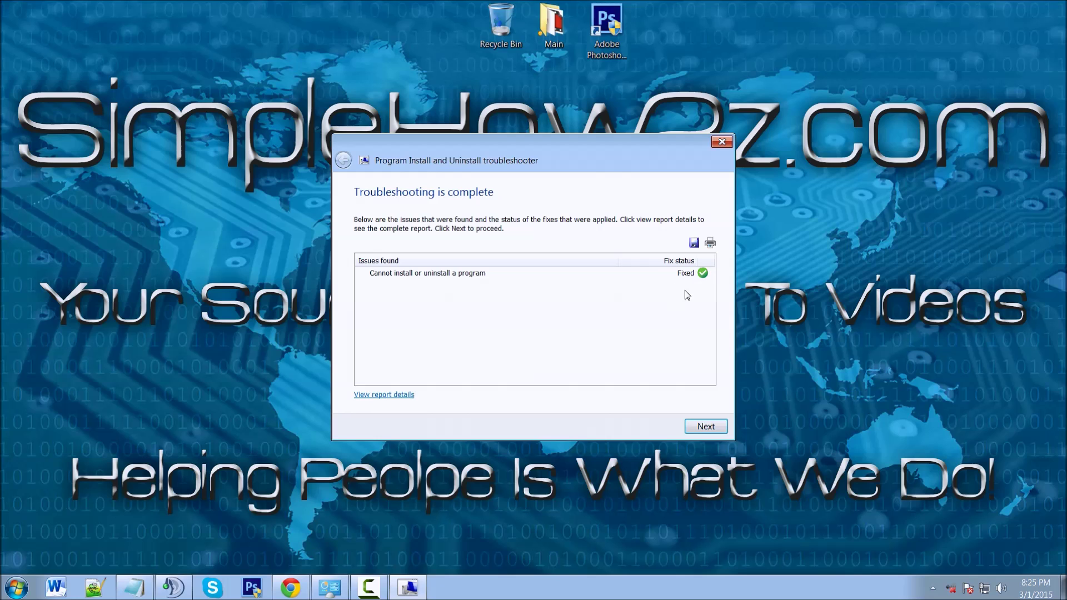
left_click(707, 431)
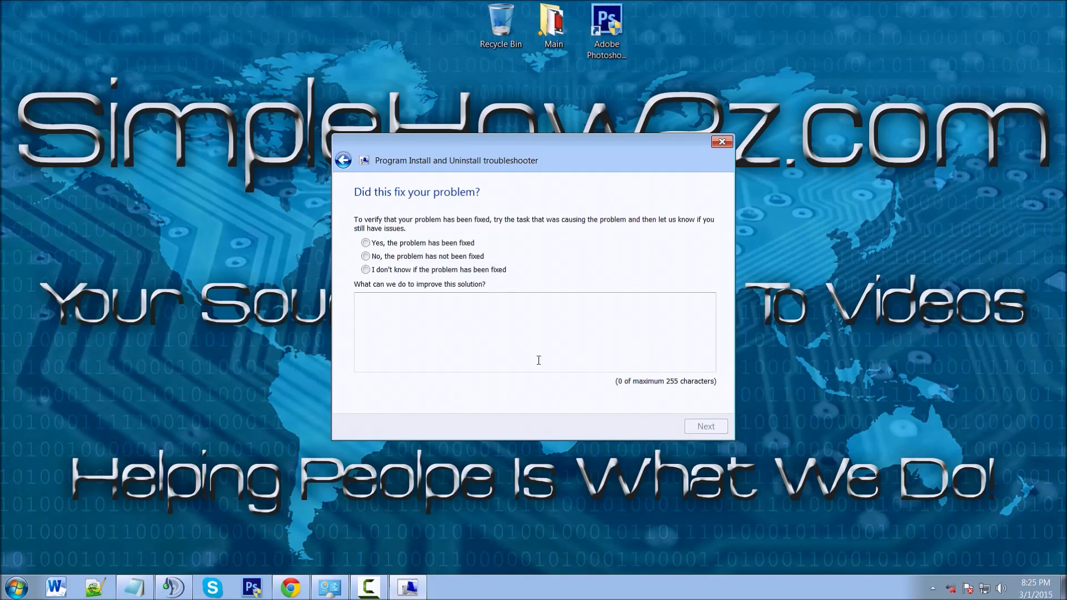
left_click(369, 272)
Submit the feedback, close the troubleshooter, and restore Programs and Features
left_click(701, 426)
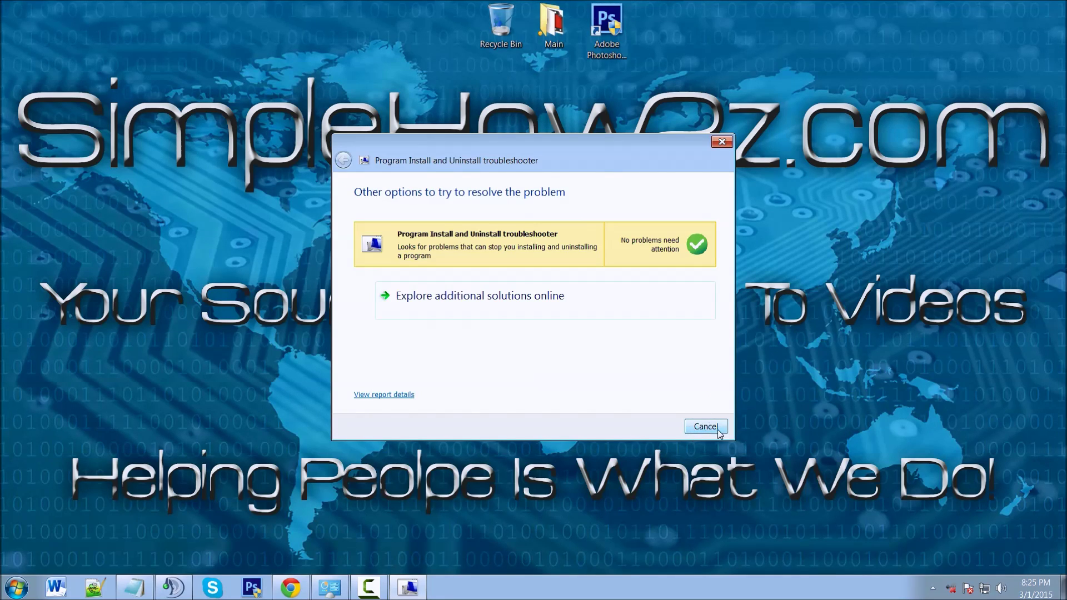
left_click(708, 430)
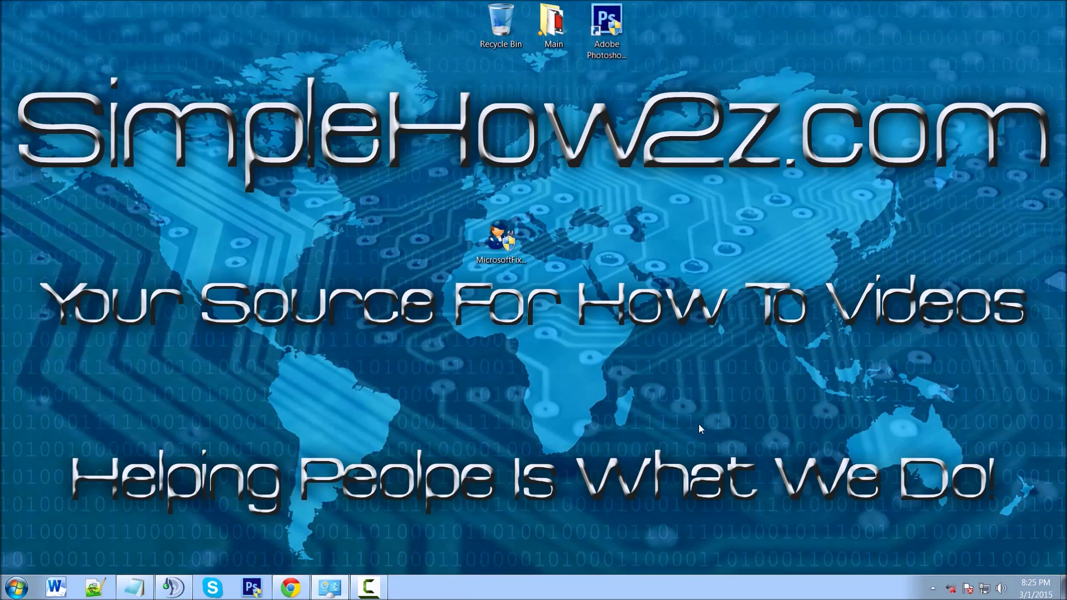
left_click(341, 593)
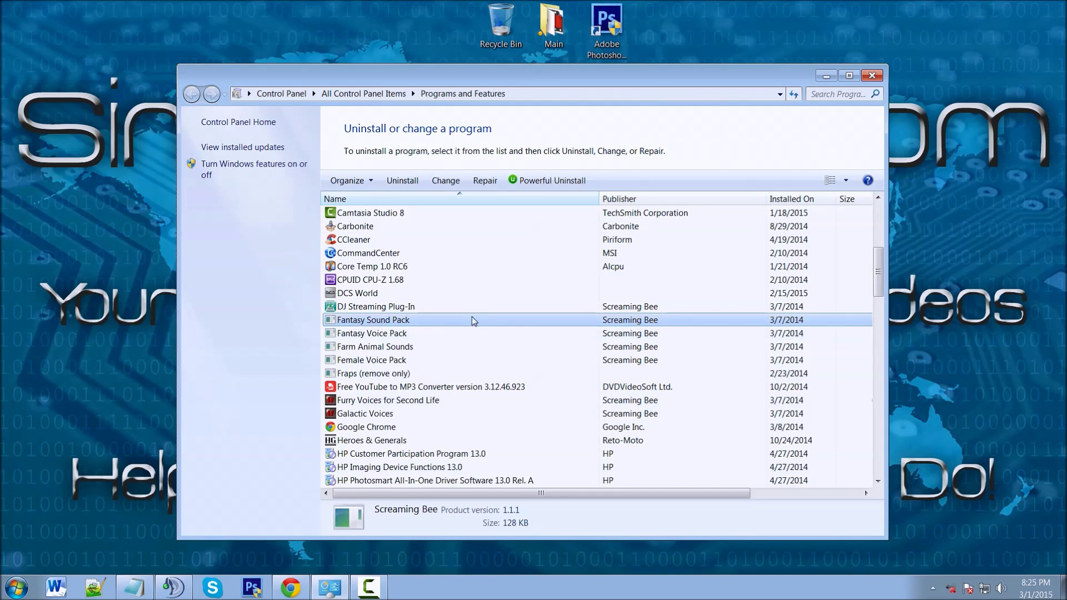
Uninstall Fantasy Sound Pack from the list and dismiss the already-uninstalled error
right_click(433, 325)
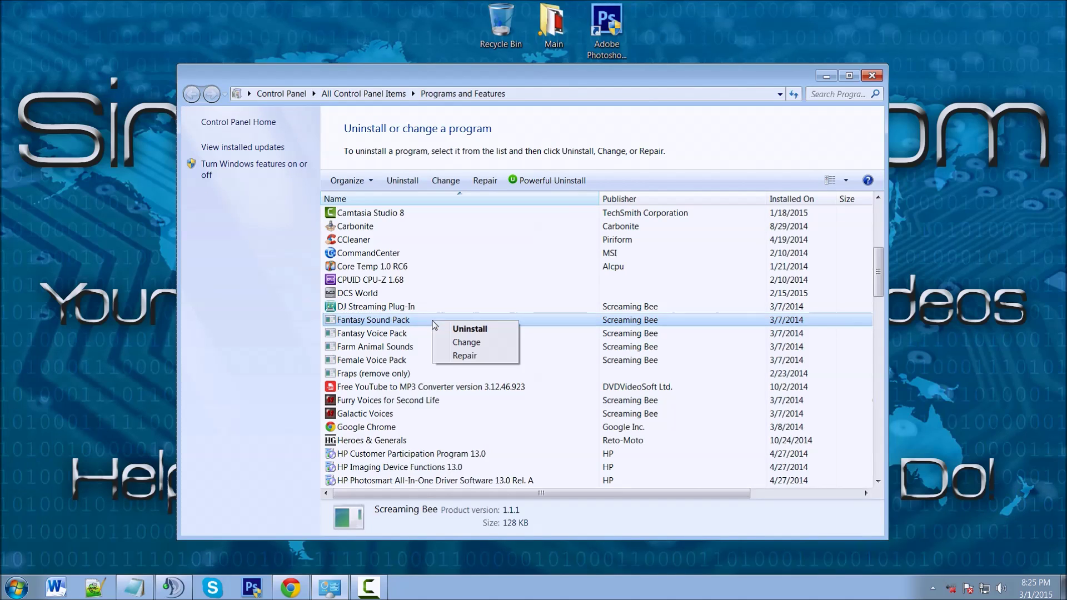
left_click(470, 329)
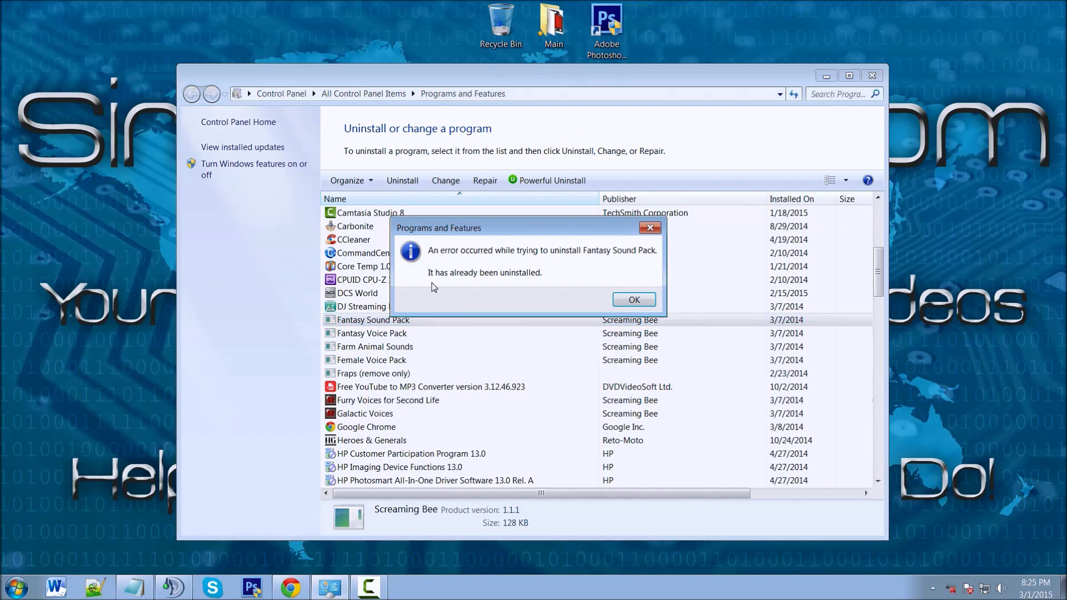
left_click(626, 299)
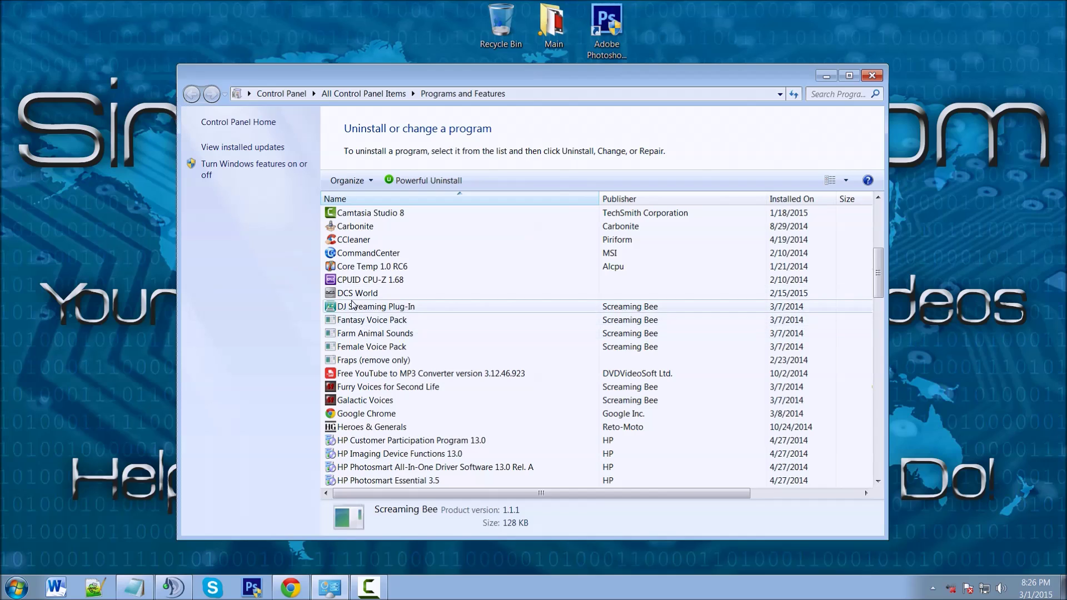